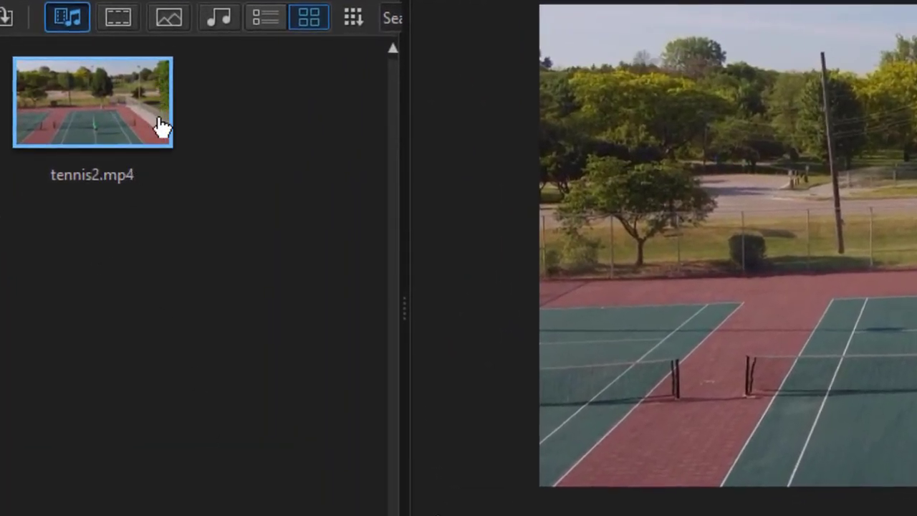
# Open the Precut editor for tennis2.mp4 in Single Trim mode
pyautogui.moveTo(128, 136)
pyautogui.rightClick(128, 127)
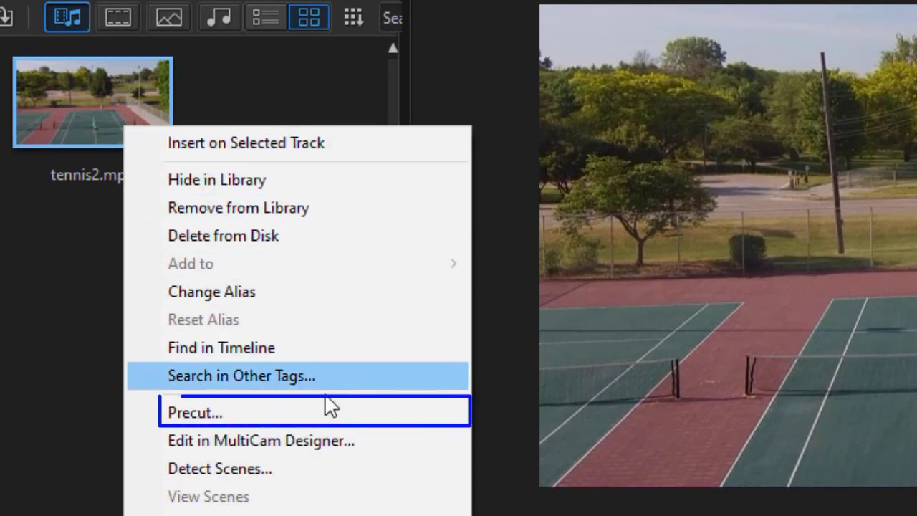
pyautogui.click(330, 420)
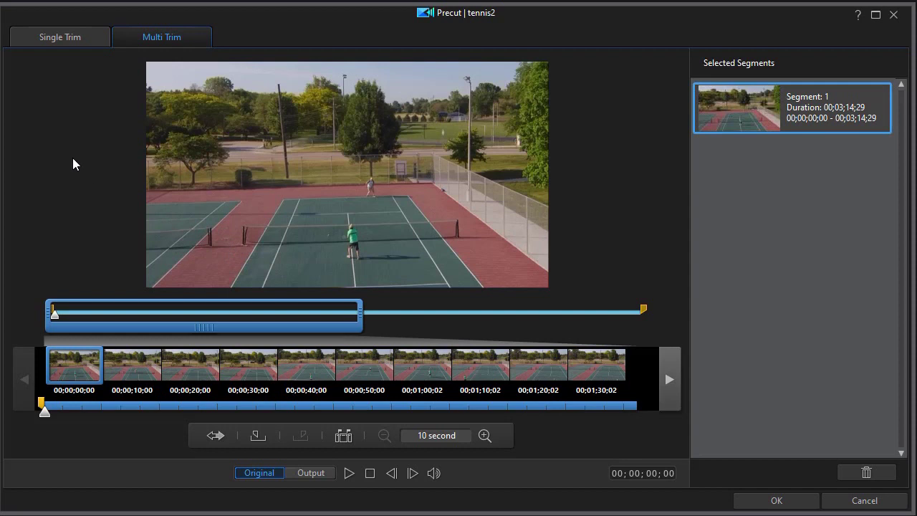
pyautogui.click(86, 43)
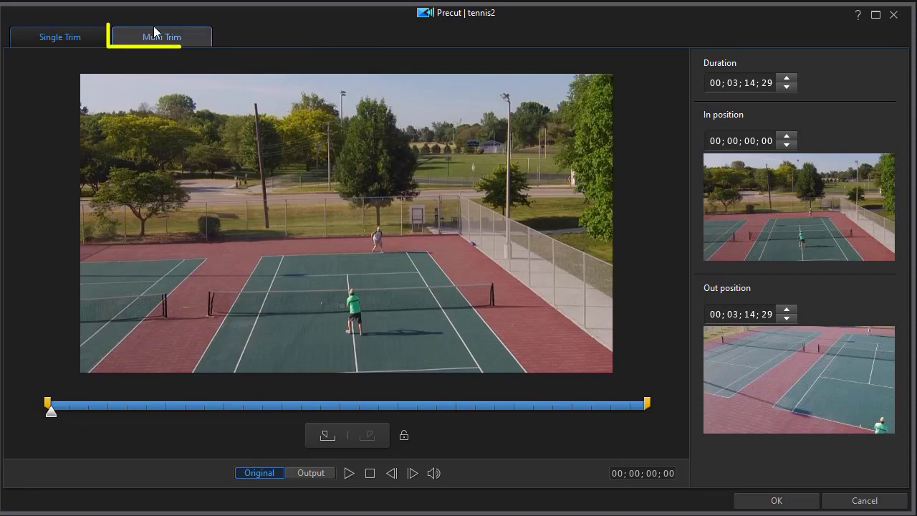
# Switch Precut to Multi Trim and preview the 20 s, 30 s, 50 s and 1 min frames
pyautogui.click(198, 39)
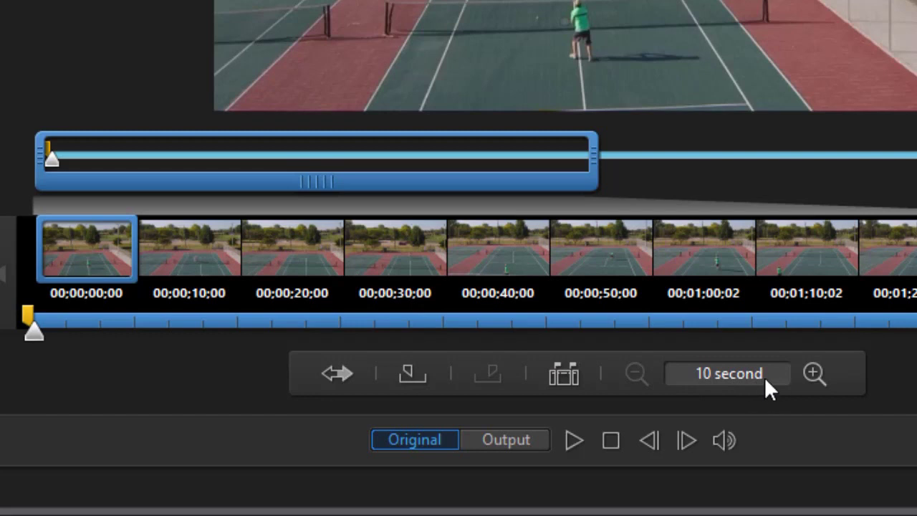
pyautogui.click(312, 251)
pyautogui.click(418, 242)
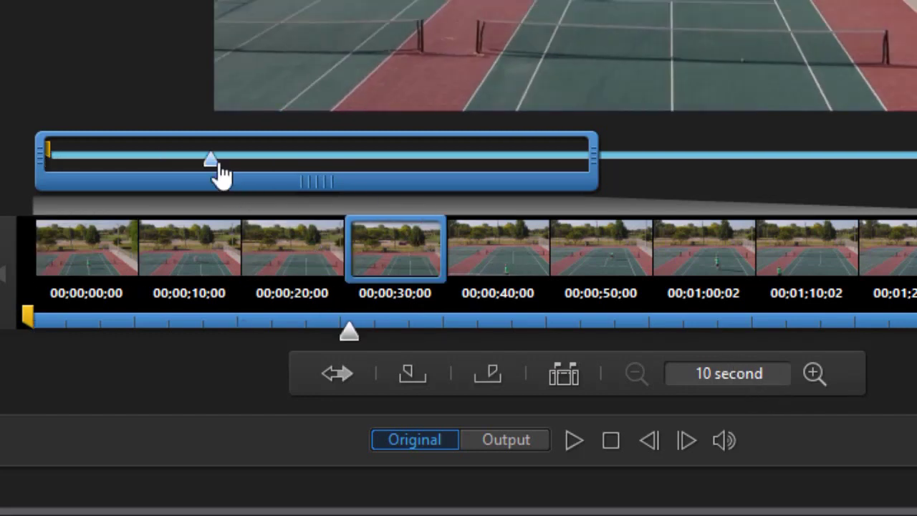
pyautogui.click(622, 247)
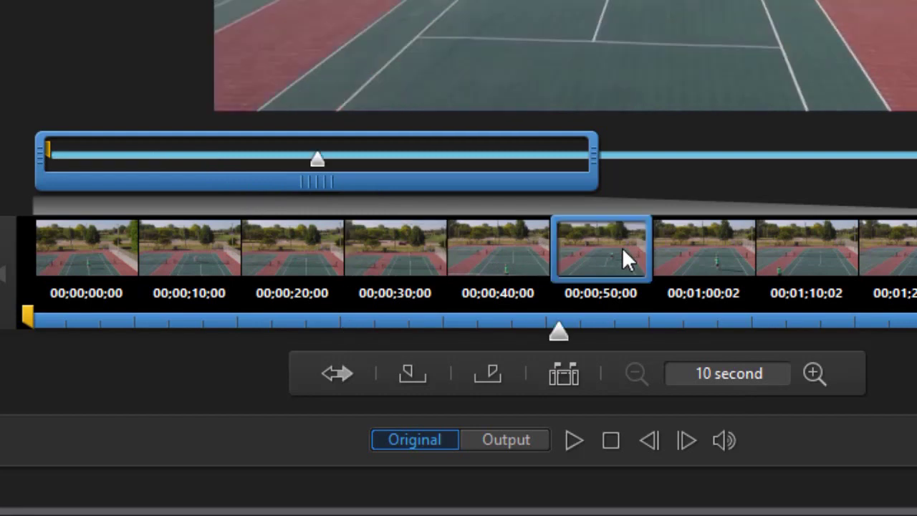
pyautogui.click(722, 240)
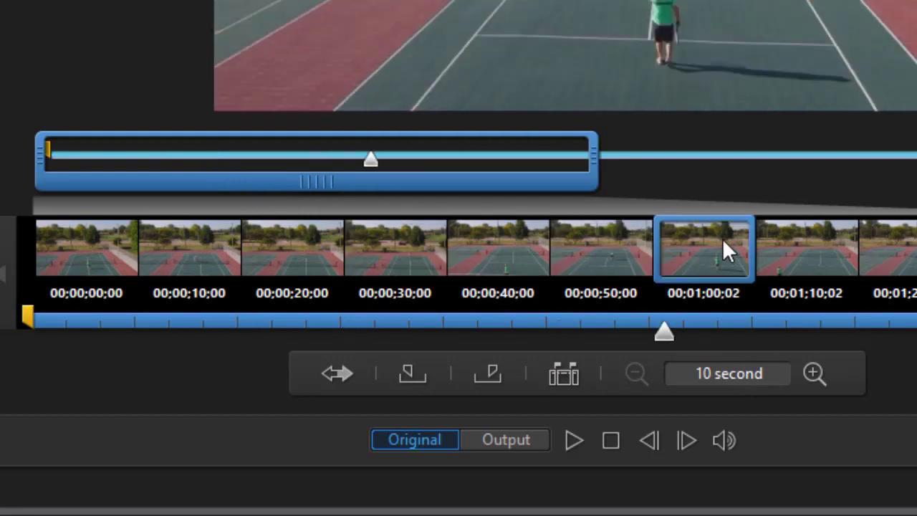
# Zoom the trim strip in to single frames, back out to 10-second steps, and return to the first thumbnail
pyautogui.click(813, 372)
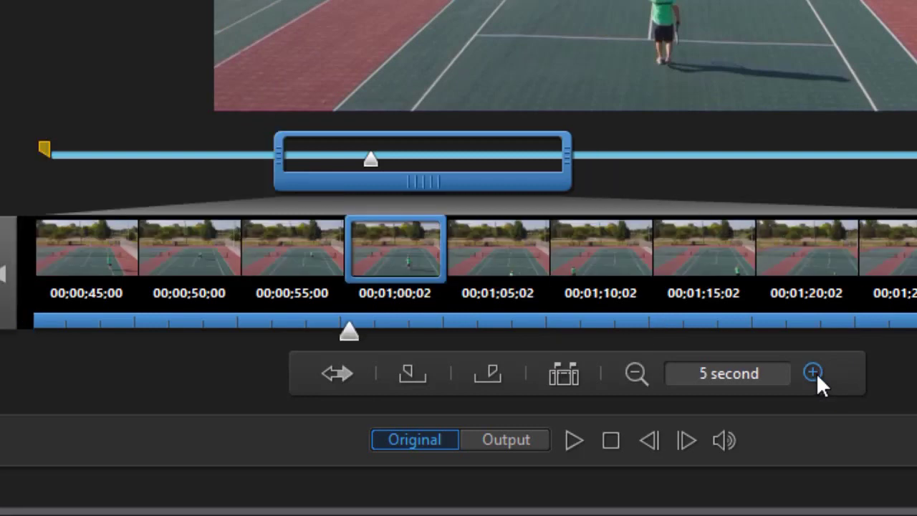
pyautogui.click(812, 372)
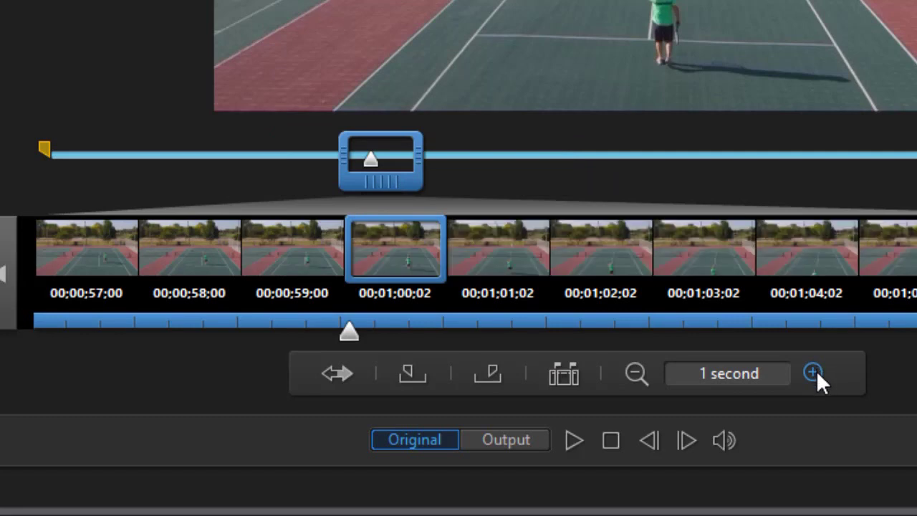
pyautogui.click(813, 372)
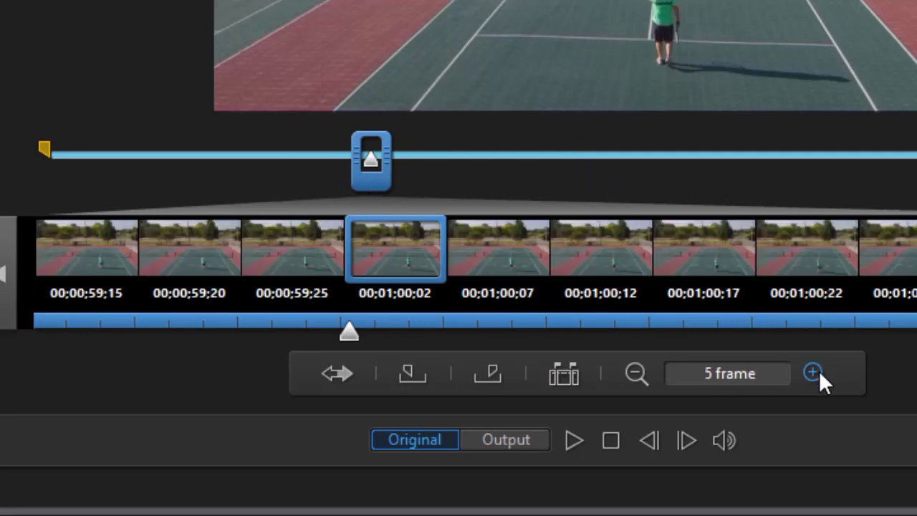
pyautogui.click(816, 372)
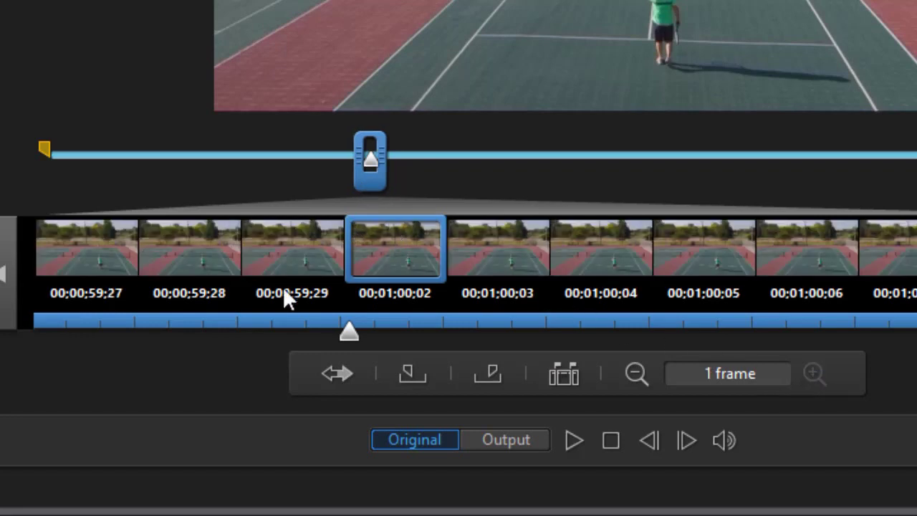
pyautogui.click(635, 372)
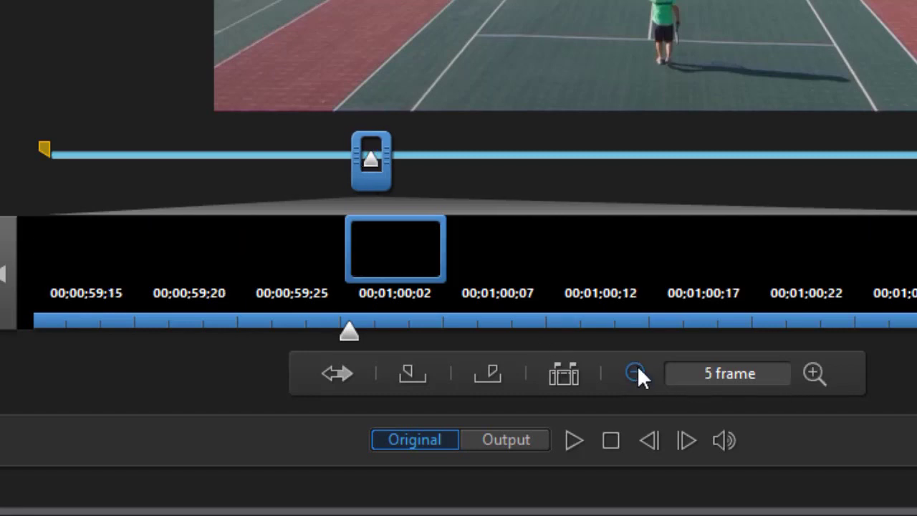
pyautogui.click(637, 371)
pyautogui.click(636, 372)
pyautogui.click(638, 370)
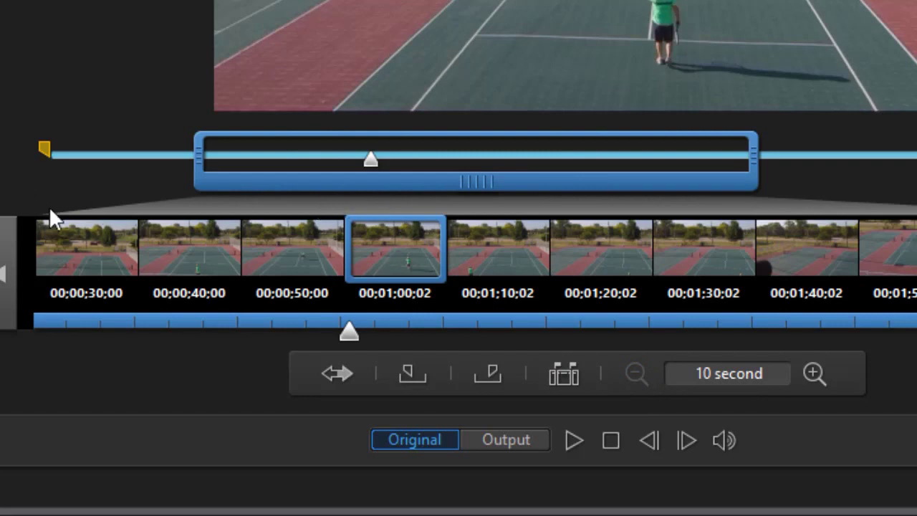
pyautogui.click(106, 249)
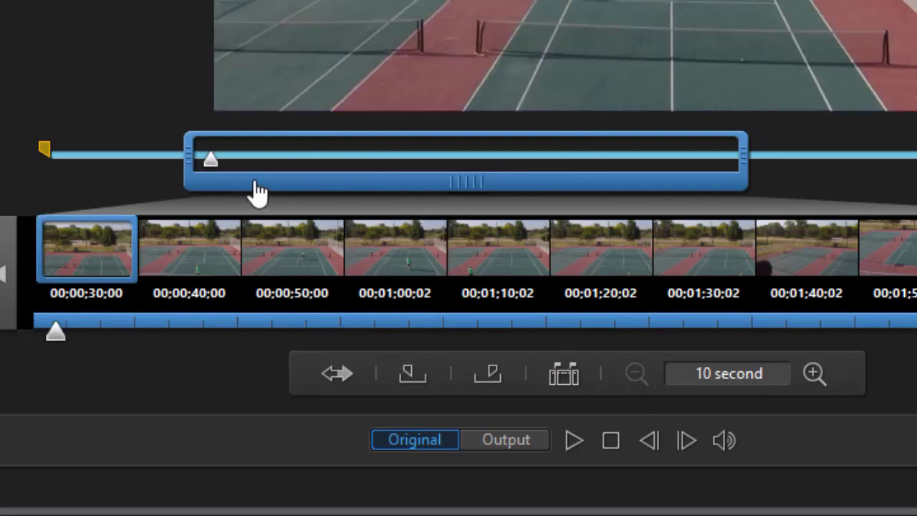
# Mark in the first segment at the clip's first frame, 00;00;00;00
pyautogui.moveTo(258, 192); pyautogui.dragTo(109, 192)
pyautogui.click(68, 245)
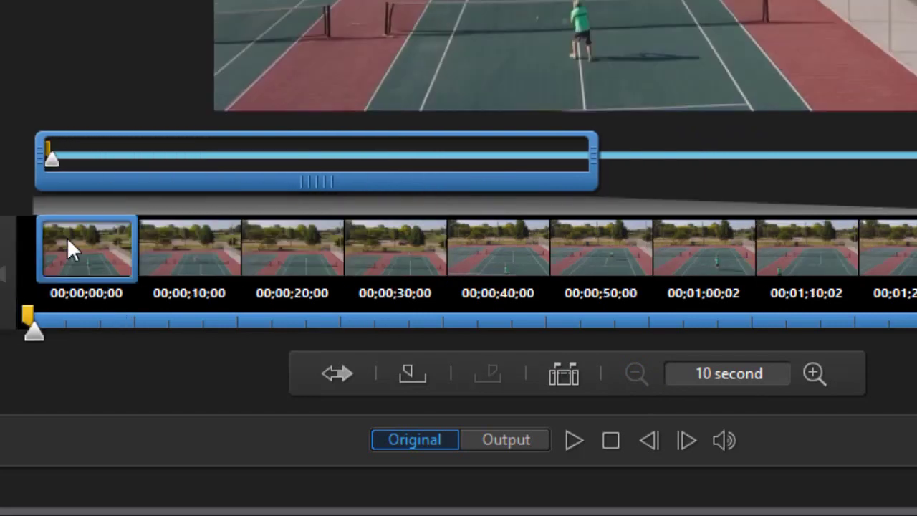
pyautogui.click(415, 369)
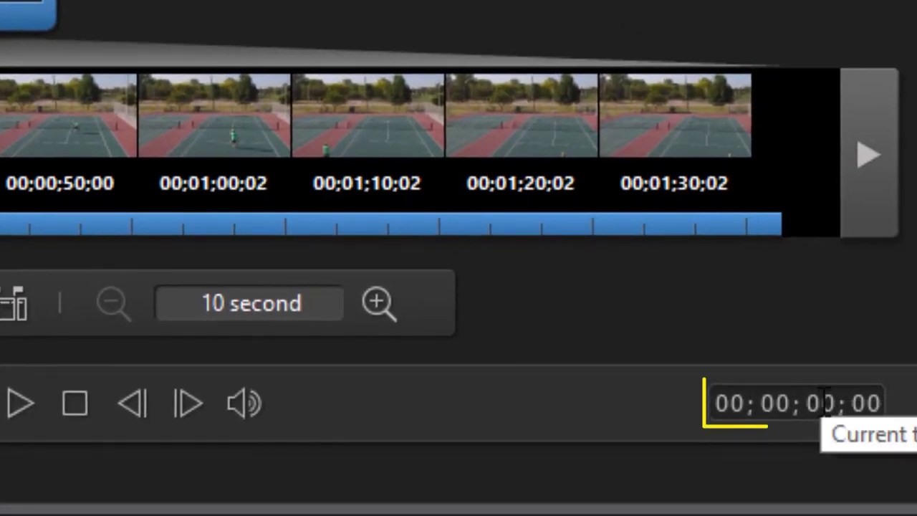
# Mark out the first segment at 00;00;06;08, then set the current time to 00;00;22;16
pyautogui.click(824, 403)
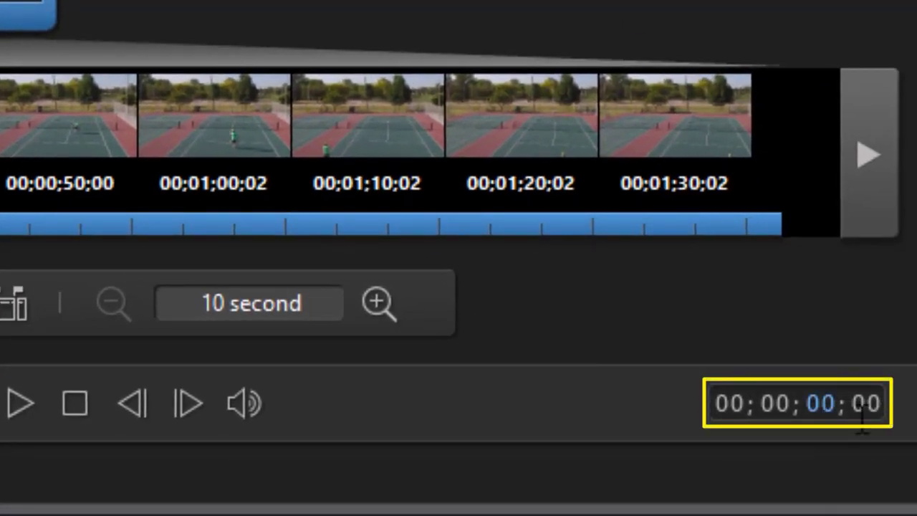
pyautogui.write('06; ')
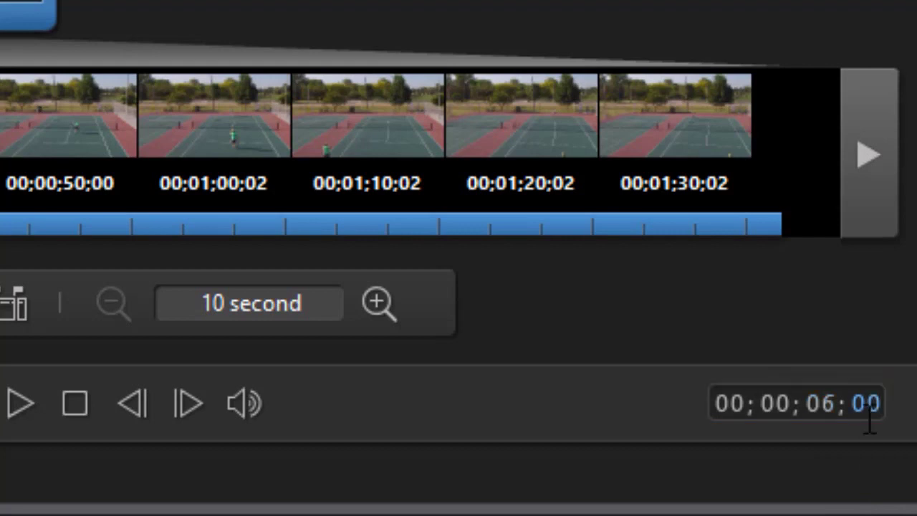
pyautogui.write('08')
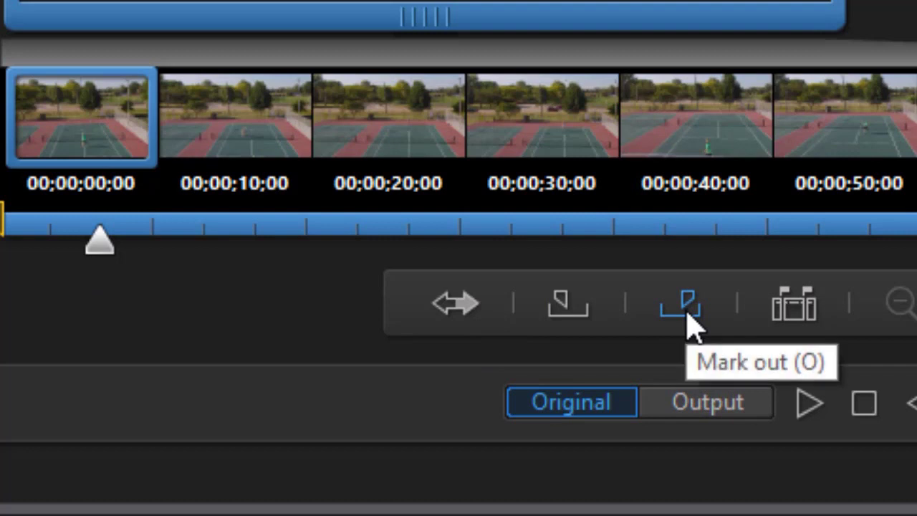
pyautogui.press('o')
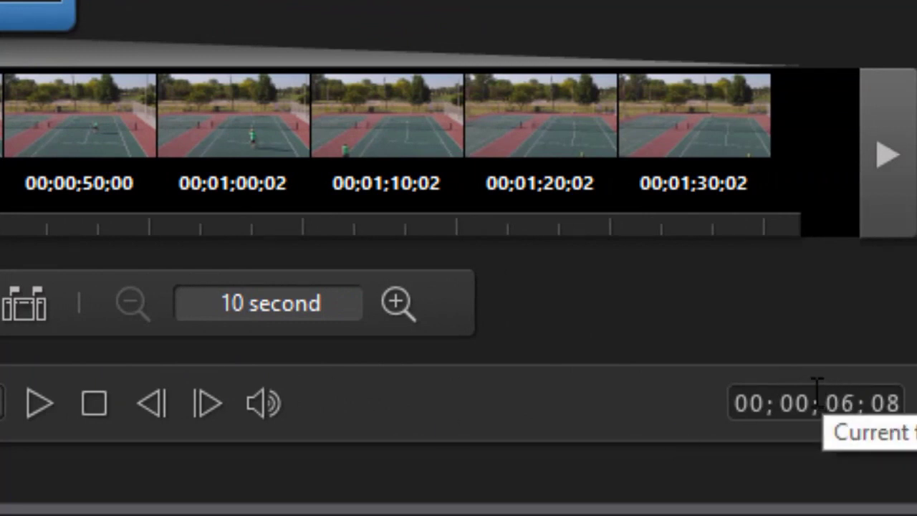
pyautogui.click(835, 403)
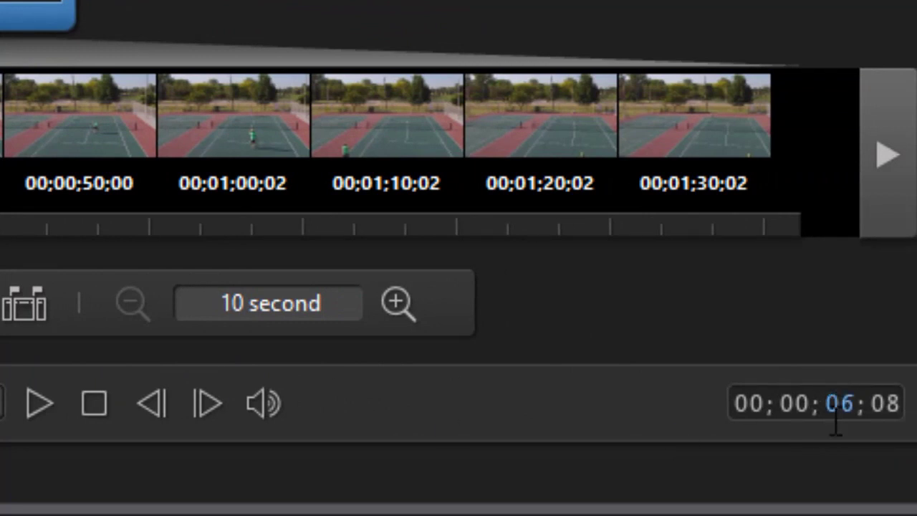
pyautogui.write('02')
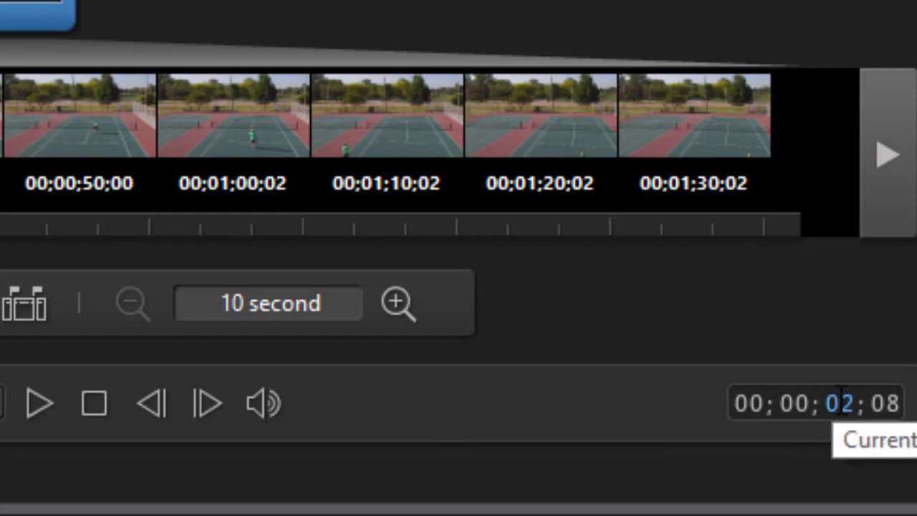
pyautogui.write('2')
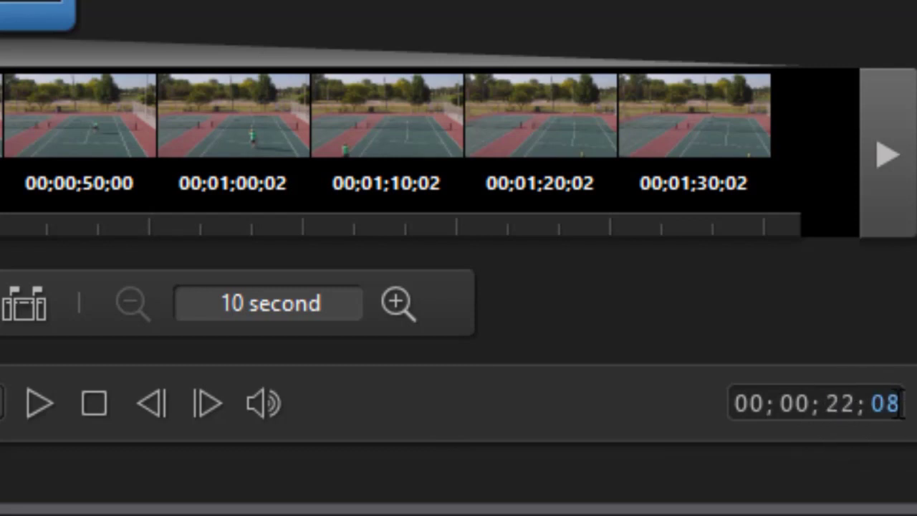
pyautogui.write('16')
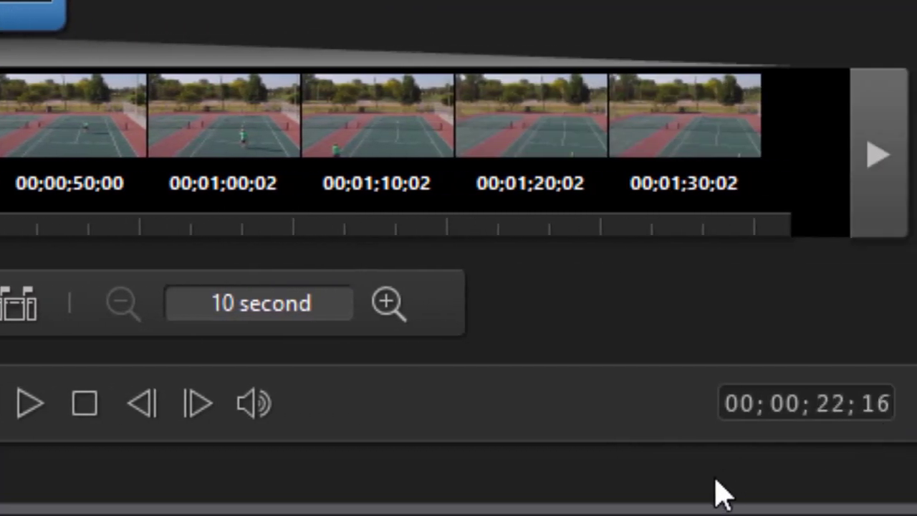
# Set the third segment's mark-in at 00;01;03;21
pyautogui.click(836, 407)
pyautogui.write('43; 26')
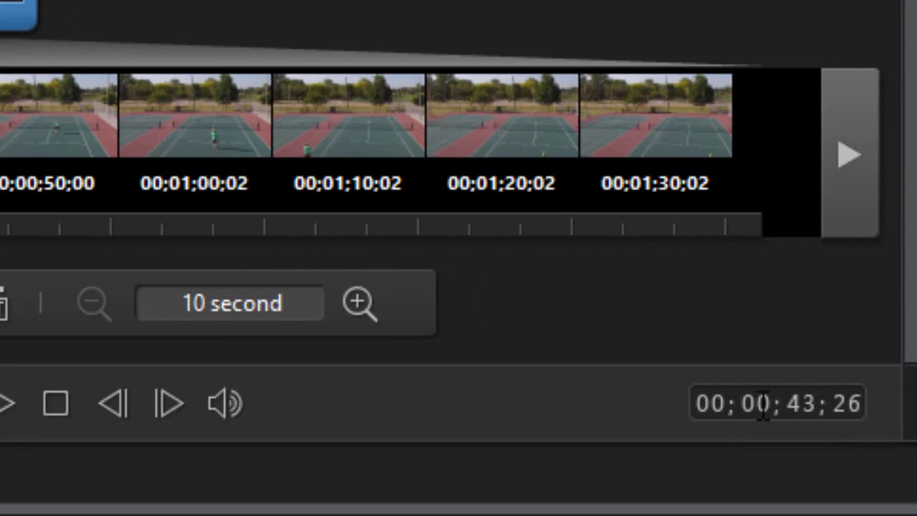
pyautogui.write('1')
pyautogui.click(813, 393)
pyautogui.click(852, 403)
pyautogui.write('21')
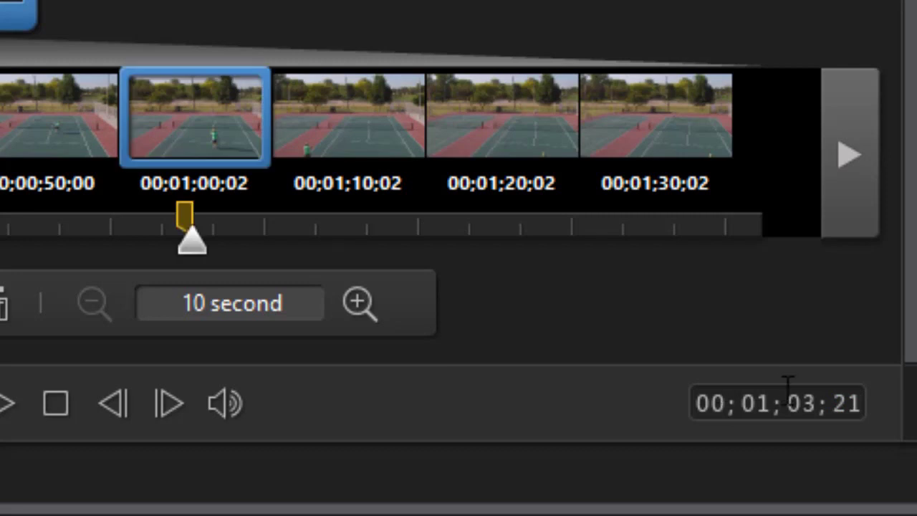
# End the third segment at 00;01;32;04 and save the three precut segments
pyautogui.click(805, 412)
pyautogui.write('32; 04')
pyautogui.press('Return')
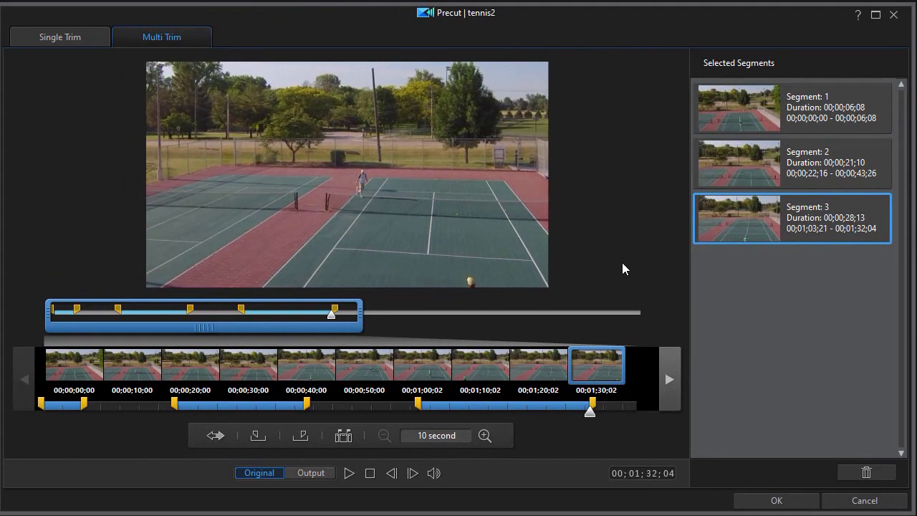
pyautogui.click(775, 500)
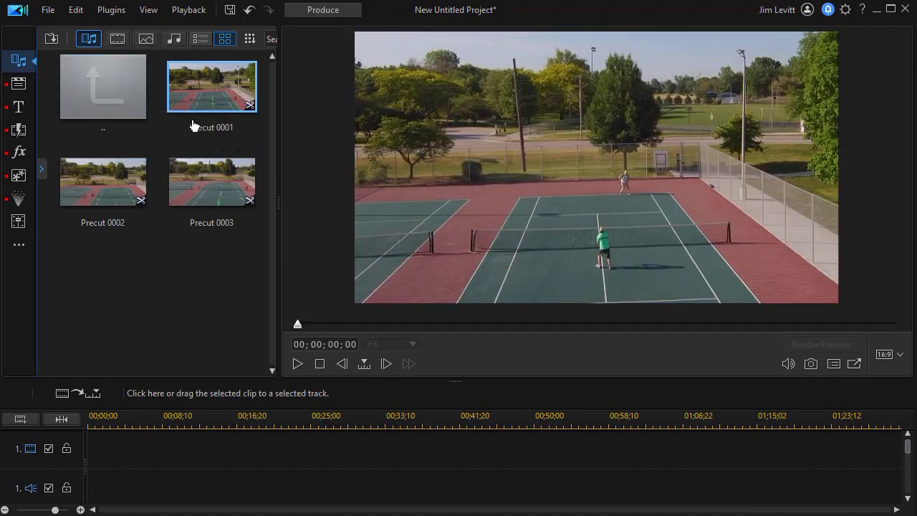
# Place tennis2.mp4 on the timeline, fit the timeline view, then undo the placement
pyautogui.doubleClick(104, 87)
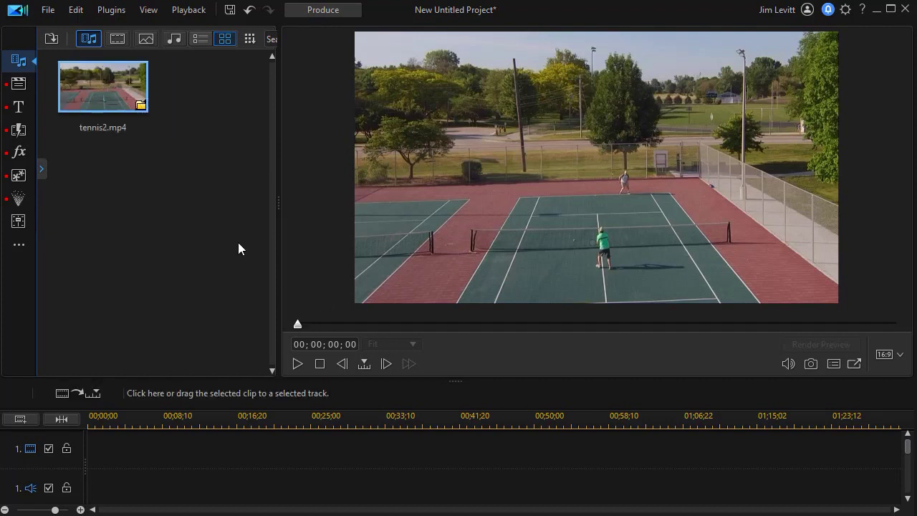
pyautogui.moveTo(99, 97)
pyautogui.mouseDown()
pyautogui.moveTo(81, 158)
pyautogui.moveTo(110, 454)
pyautogui.moveTo(67, 454)
pyautogui.mouseUp()
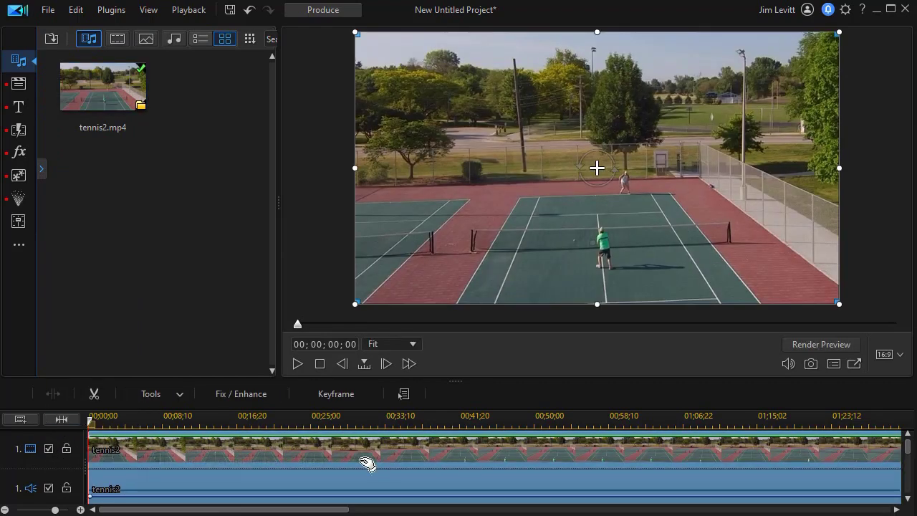
pyautogui.click(63, 420)
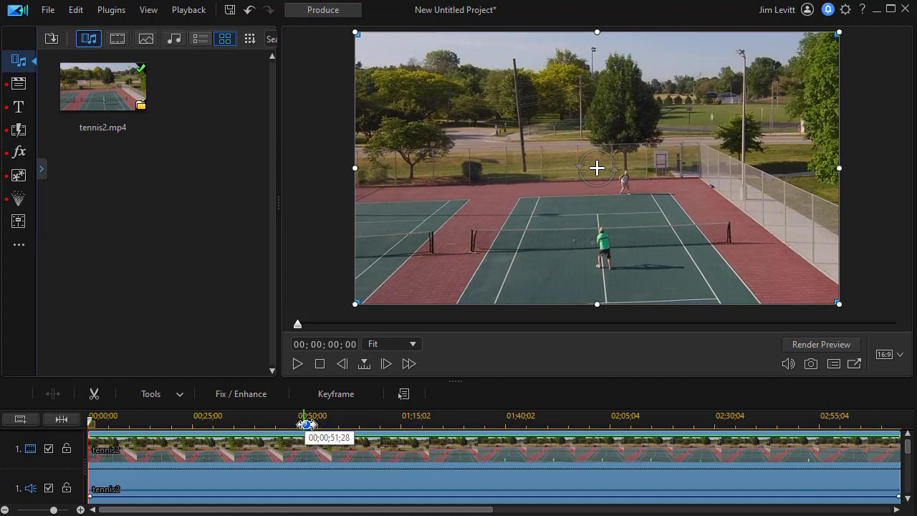
pyautogui.moveTo(308, 419); pyautogui.dragTo(275, 417)
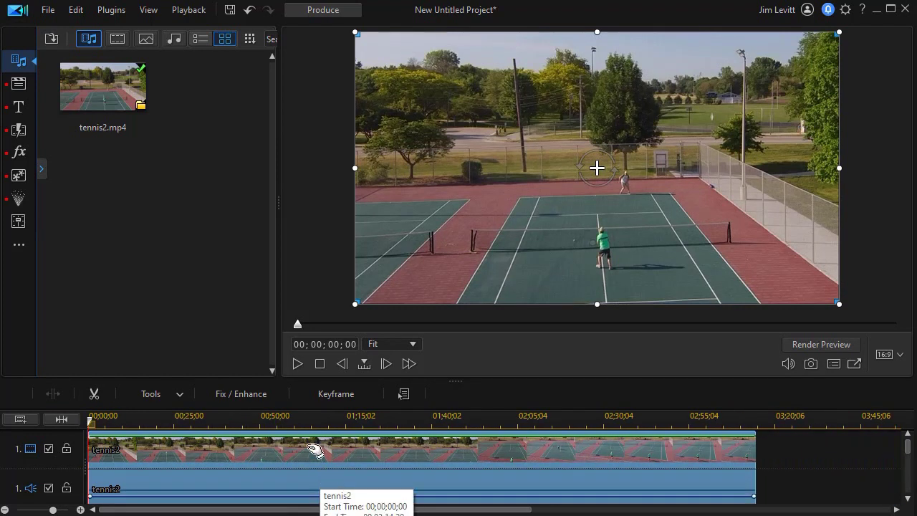
pyautogui.hotkey('ctrl', 'z')
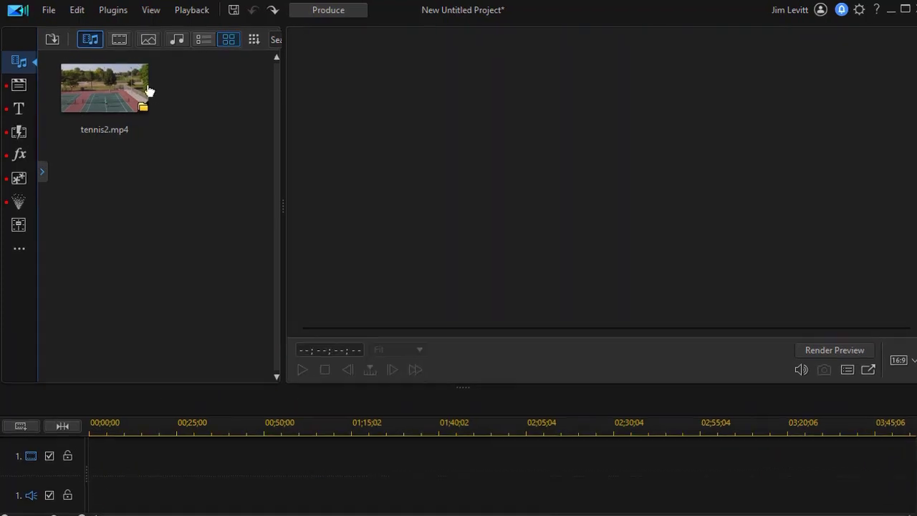
# Open tennis2.mp4's precut clips and place Precut 0001, then Precut 0003, on track 1
pyautogui.click(132, 100)
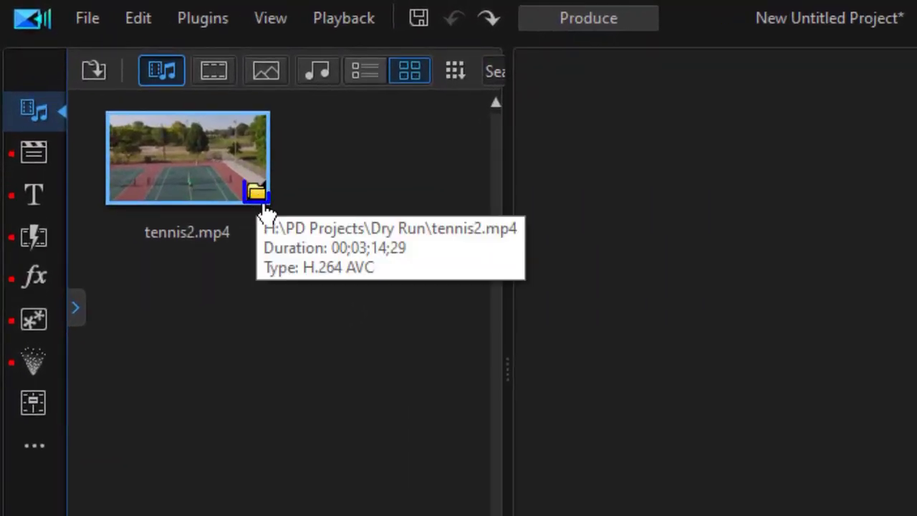
pyautogui.click(258, 200)
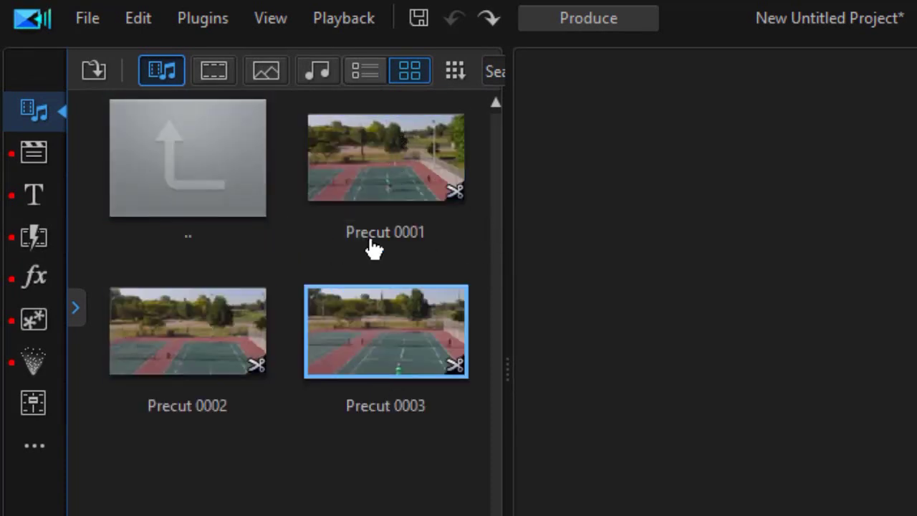
pyautogui.moveTo(381, 169)
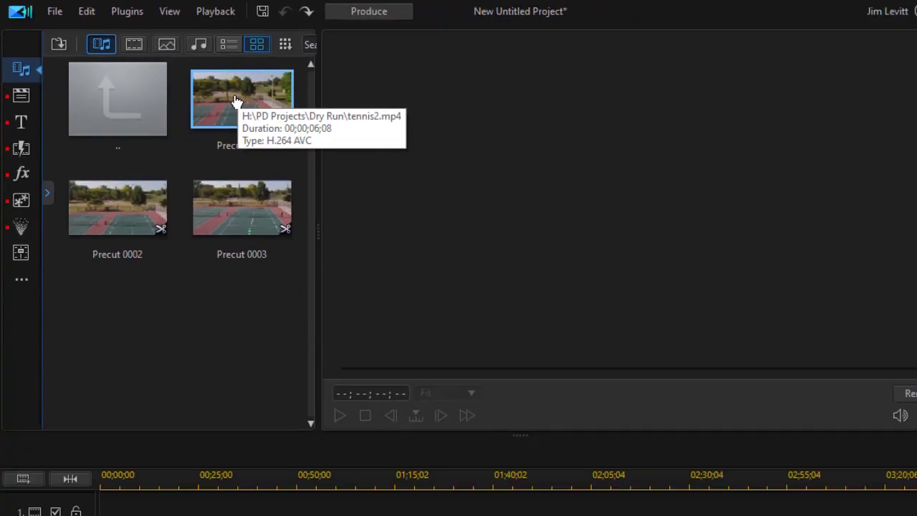
pyautogui.moveTo(377, 163); pyautogui.dragTo(86, 460)
pyautogui.moveTo(219, 184); pyautogui.dragTo(109, 484)
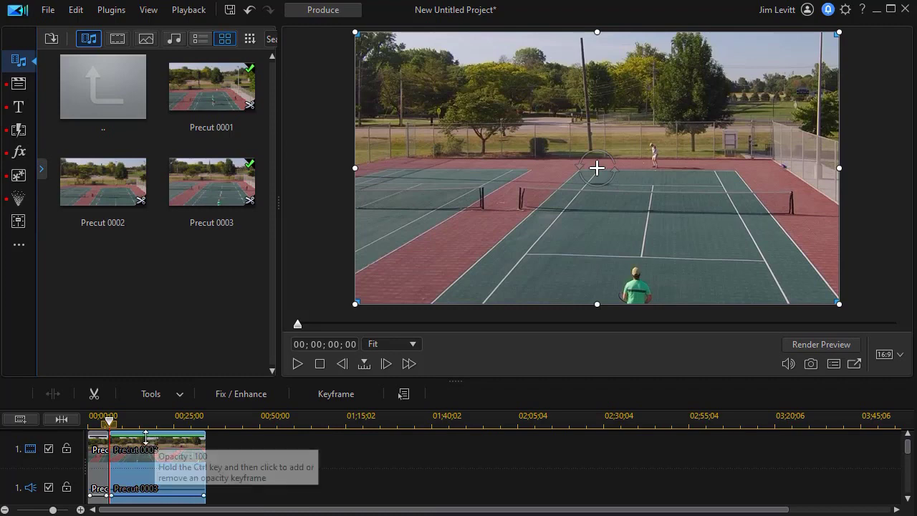
# Play the timeline from a few seconds in, then stop playback
pyautogui.moveTo(109, 427); pyautogui.dragTo(99, 429)
pyautogui.click(99, 429)
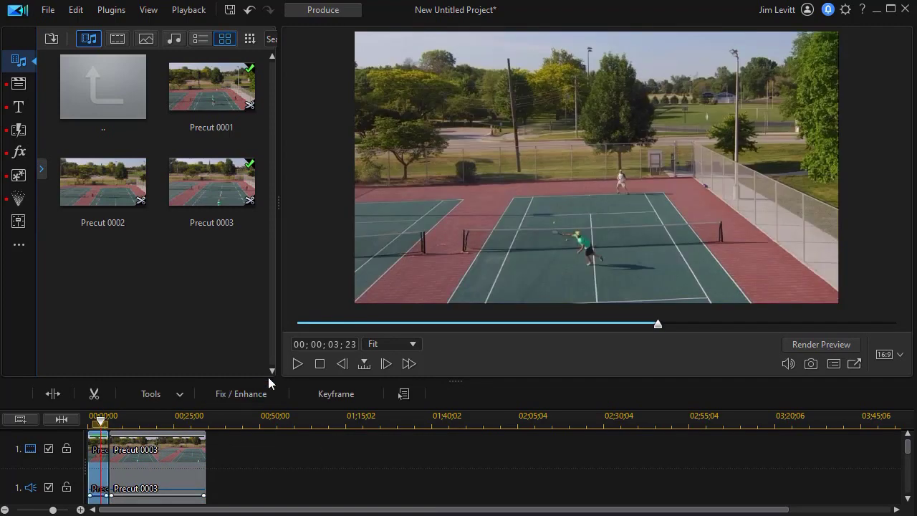
pyautogui.click(299, 363)
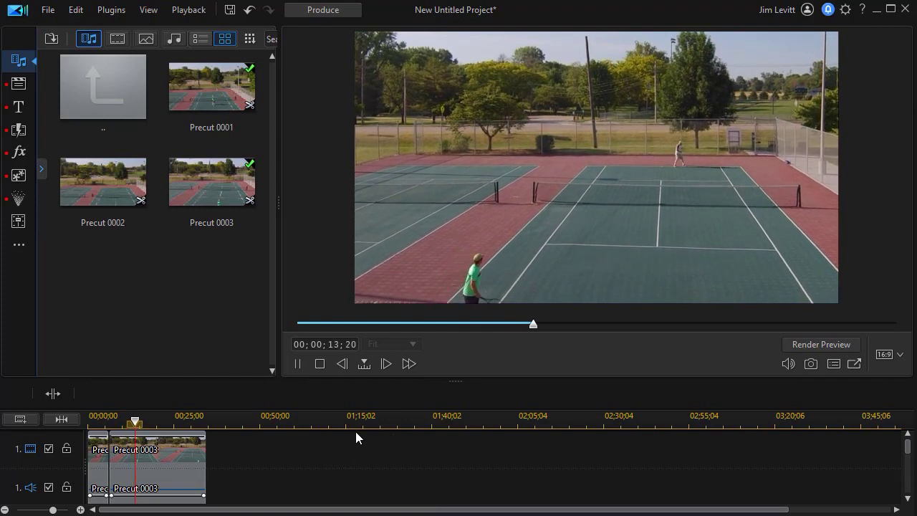
pyautogui.click(318, 366)
# Place Precut 0002 after Precut 0003, play it back, and return to the library's top level
pyautogui.moveTo(119, 189); pyautogui.dragTo(206, 478)
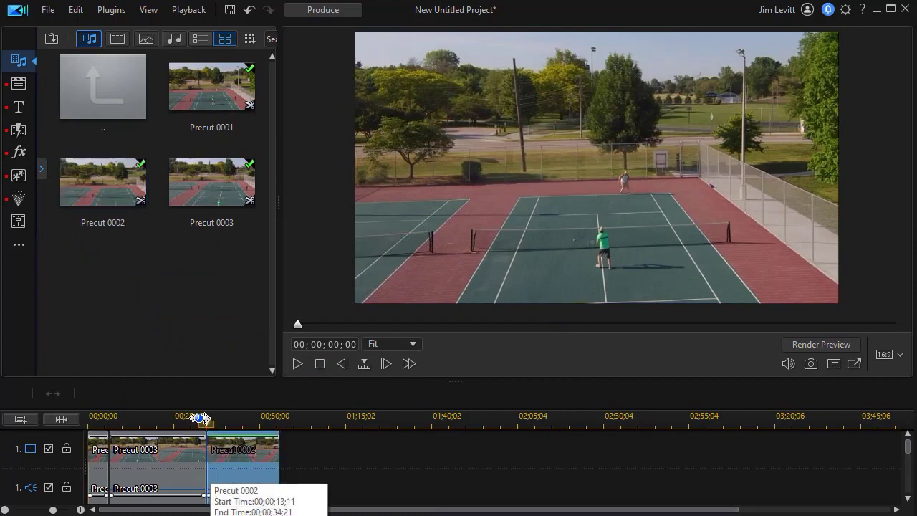
pyautogui.click(199, 420)
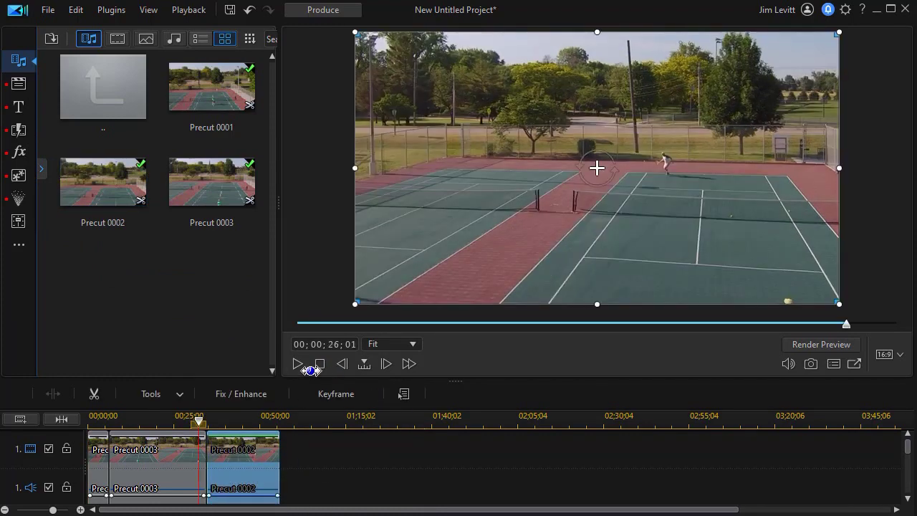
pyautogui.click(297, 364)
pyautogui.click(296, 363)
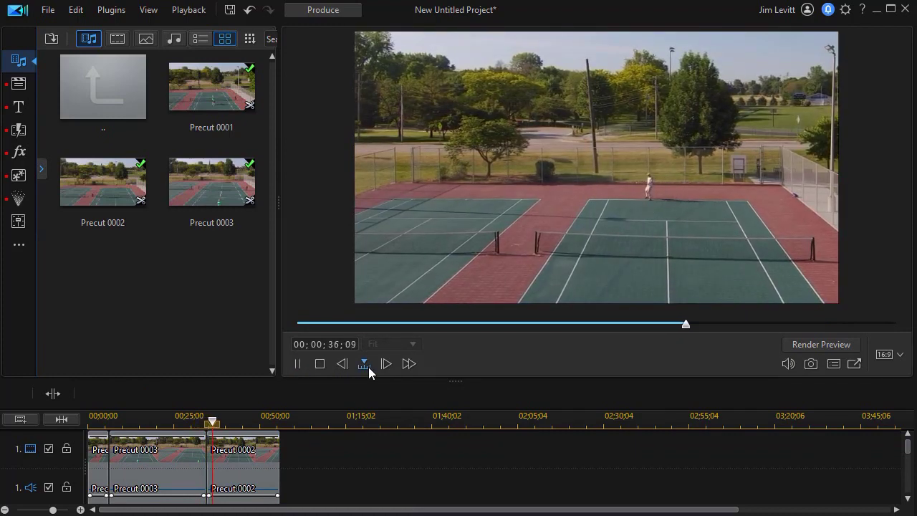
pyautogui.click(319, 364)
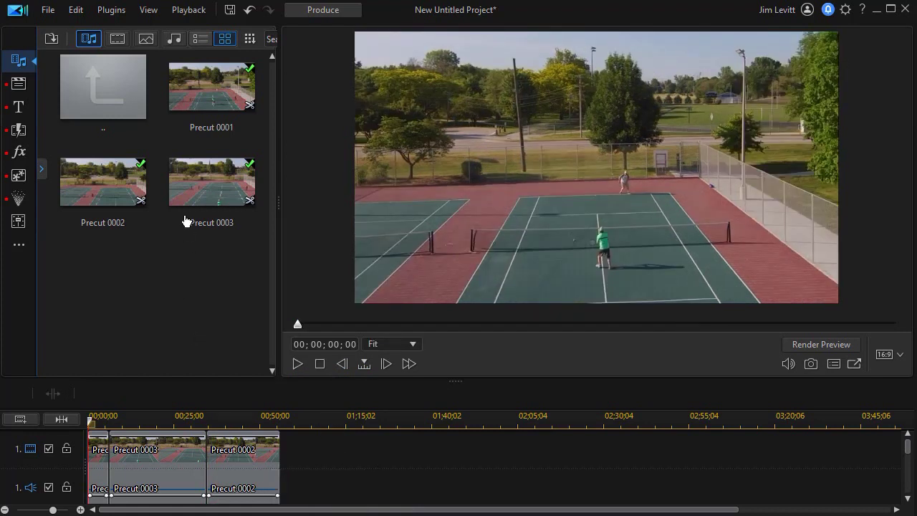
pyautogui.doubleClick(113, 81)
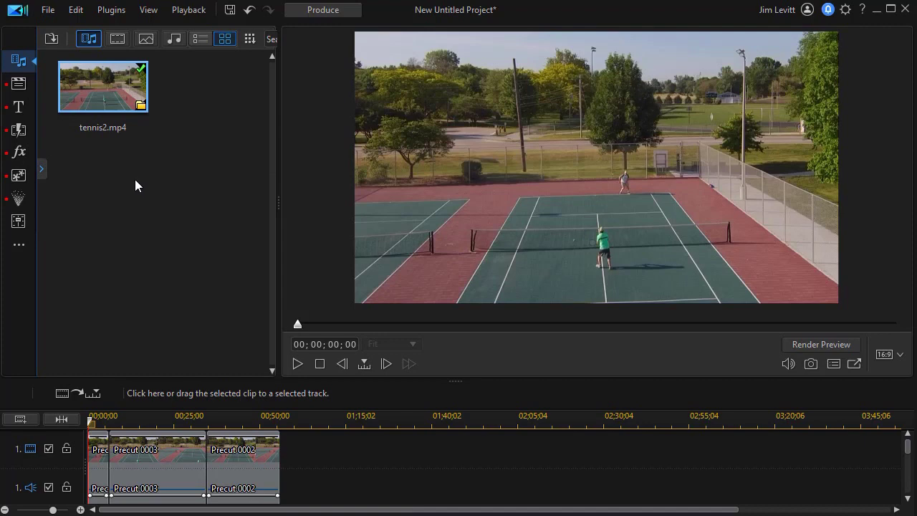
# Create a new project, import tennis2.mp4, and open its stored precut clips
pyautogui.click(48, 10)
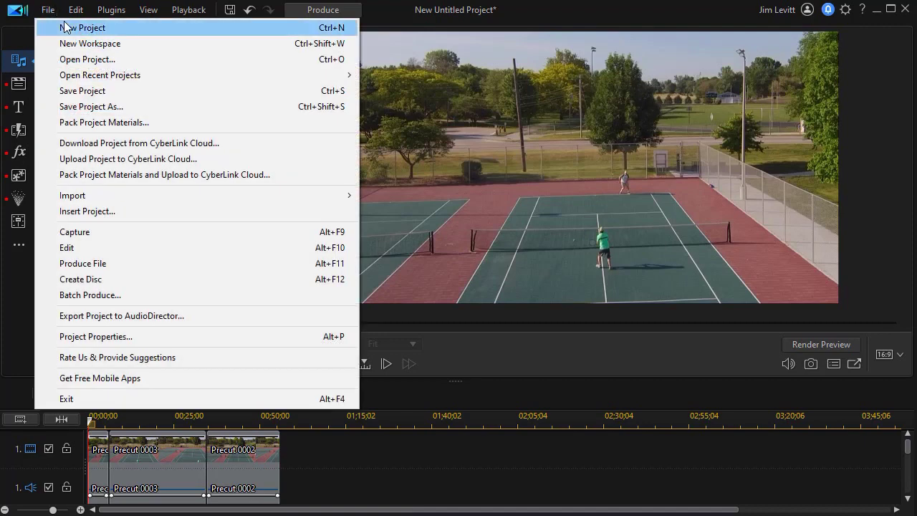
pyautogui.click(78, 27)
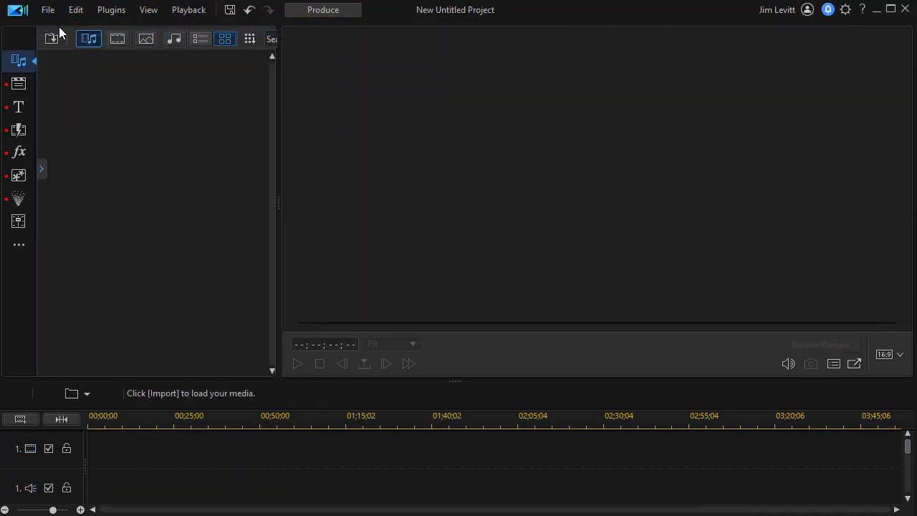
pyautogui.doubleClick(128, 126)
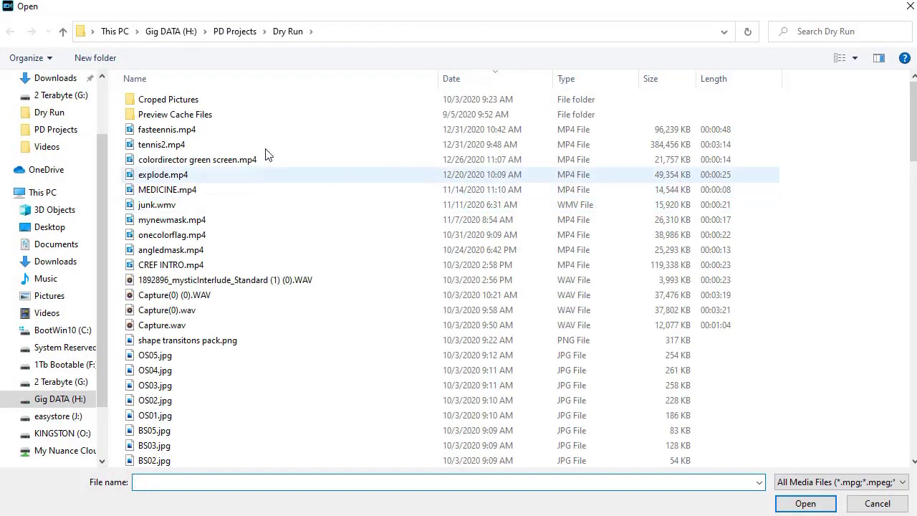
pyautogui.doubleClick(203, 144)
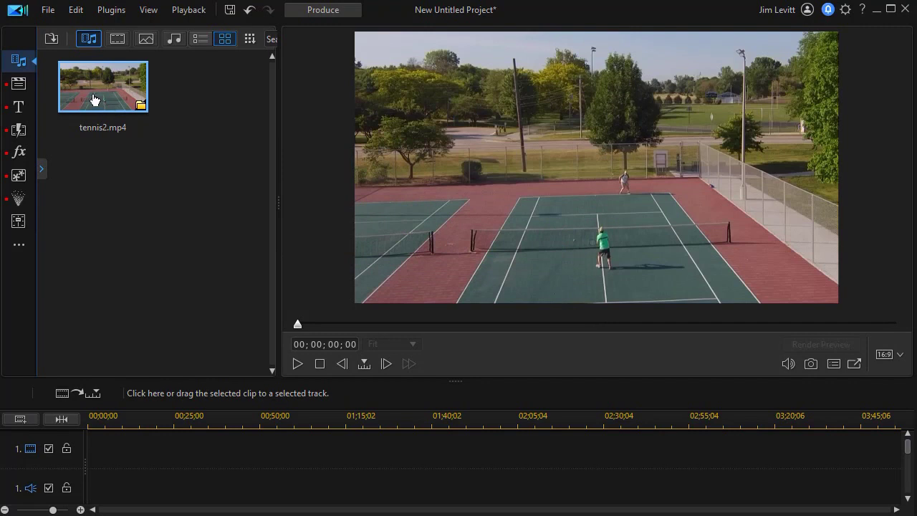
pyautogui.click(140, 108)
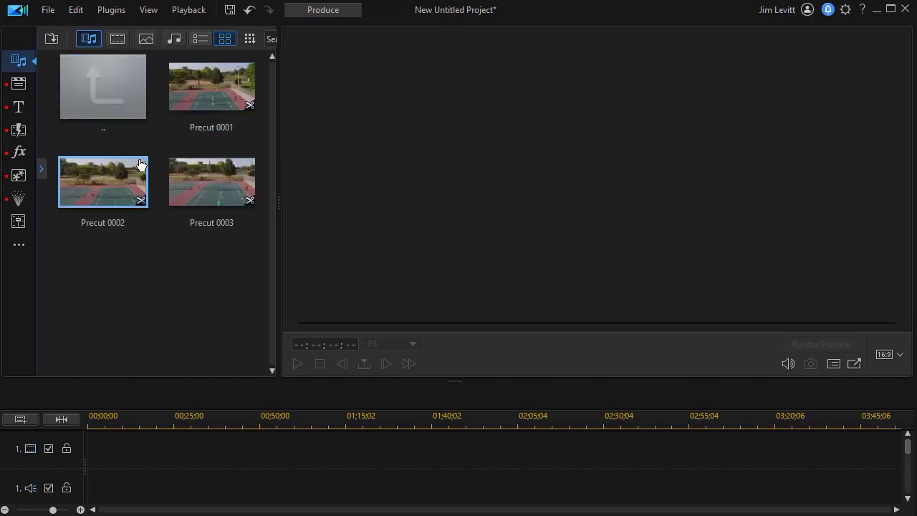
# Put Precut 0002 at the timeline start and delete Precut 0003 from the library
pyautogui.moveTo(98, 184); pyautogui.dragTo(93, 452)
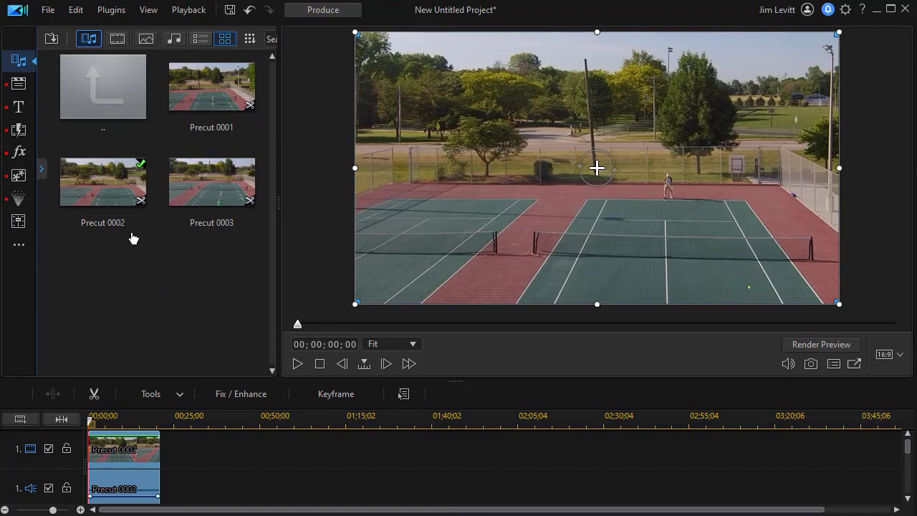
pyautogui.click(211, 197)
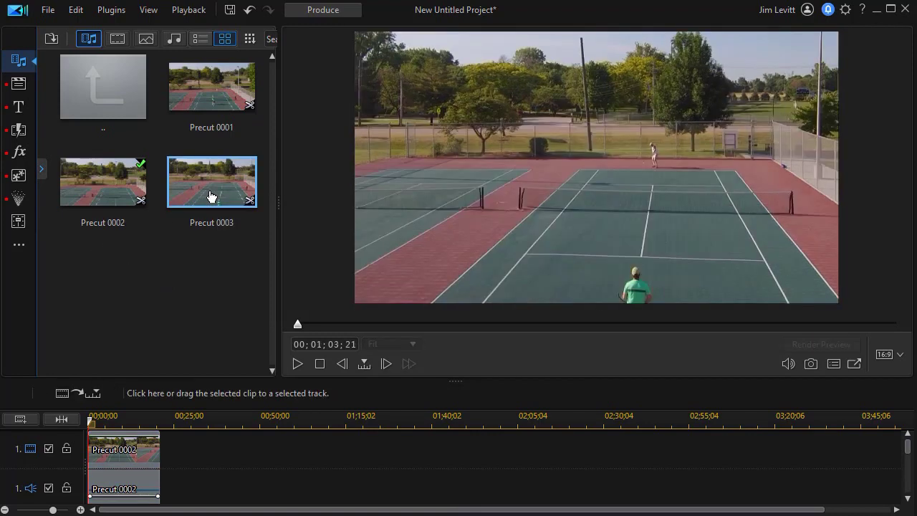
pyautogui.press('Delete')
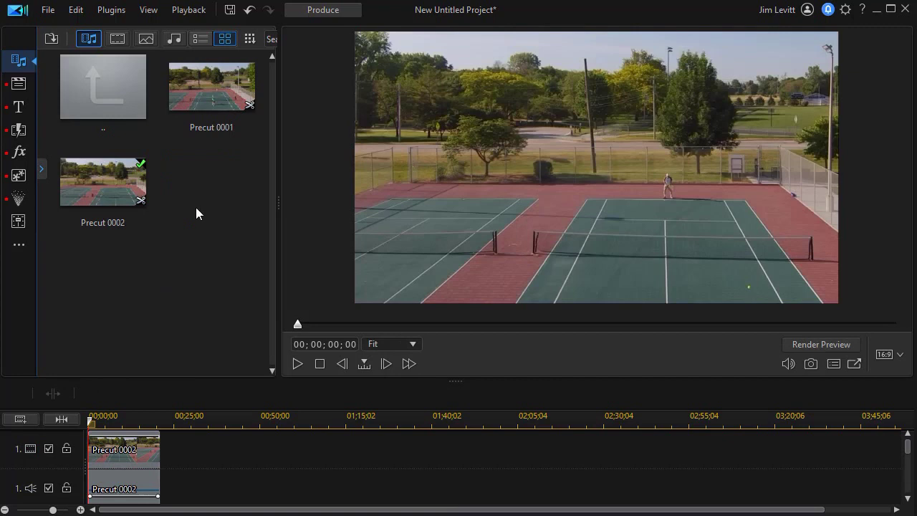